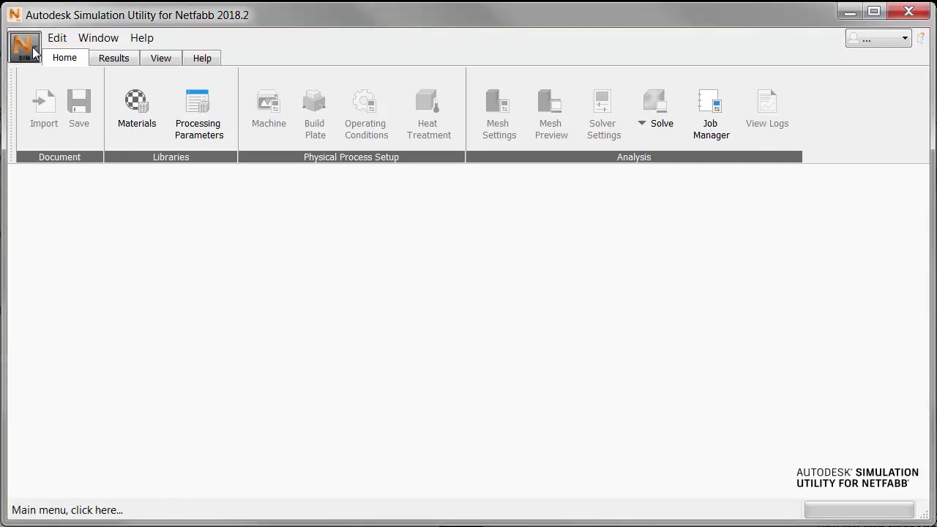
Create a new Powder Bed Fusion simulation project.
{"action": "left_click", "coordinate": [25, 47]}
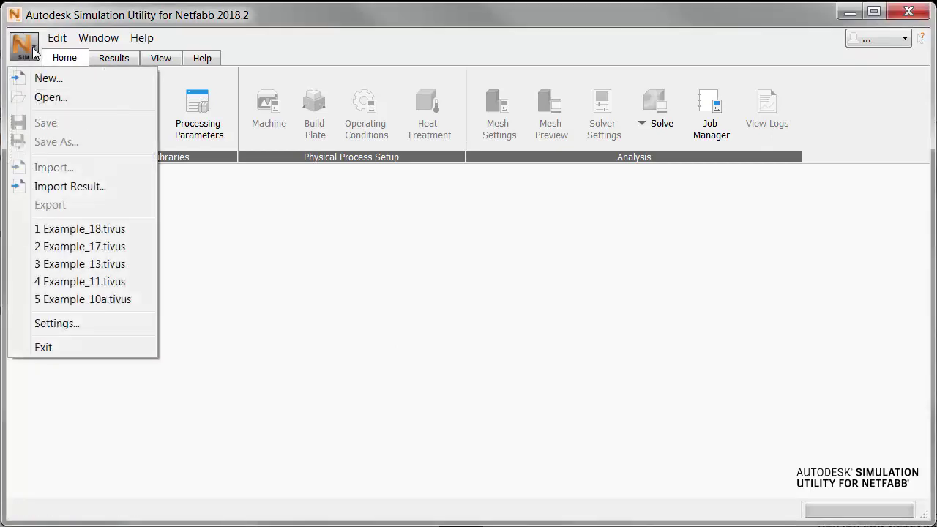
{"action": "left_click", "coordinate": [72, 81]}
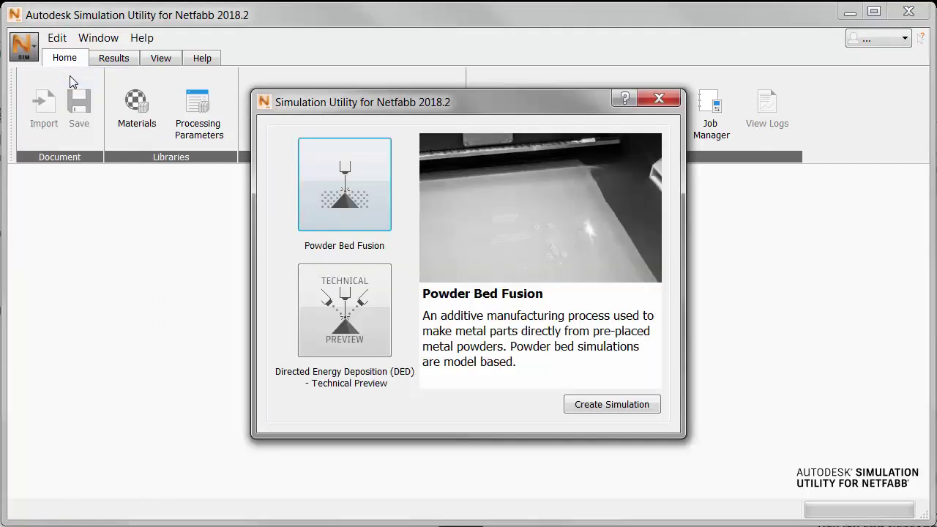
{"action": "left_click", "coordinate": [637, 405]}
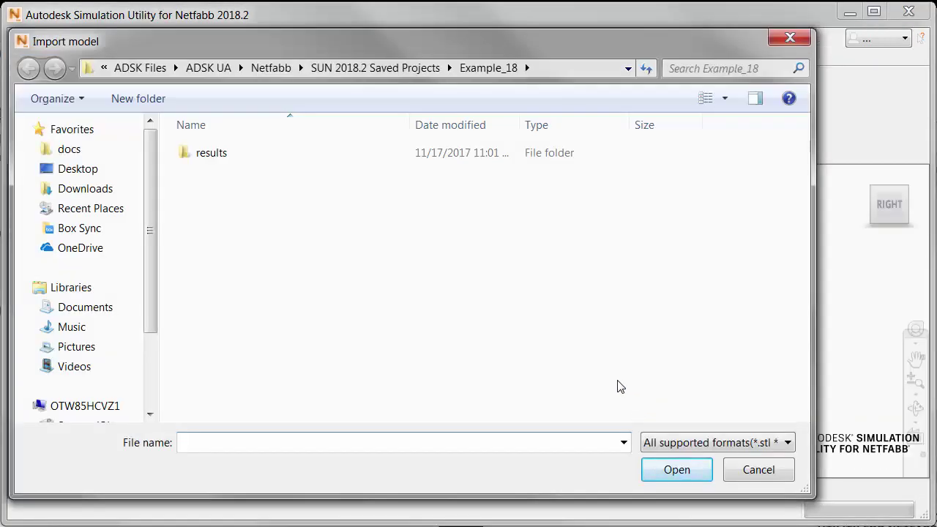
Import Example_3.stl from Simulation Tutorial Example Files as a part in millimetres.
{"action": "left_click", "coordinate": [271, 68]}
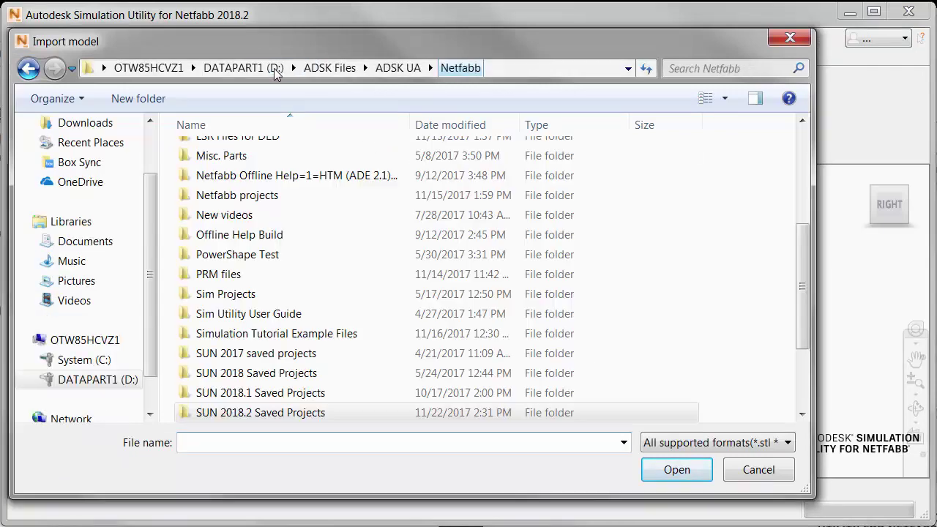
{"action": "double_click", "coordinate": [325, 335]}
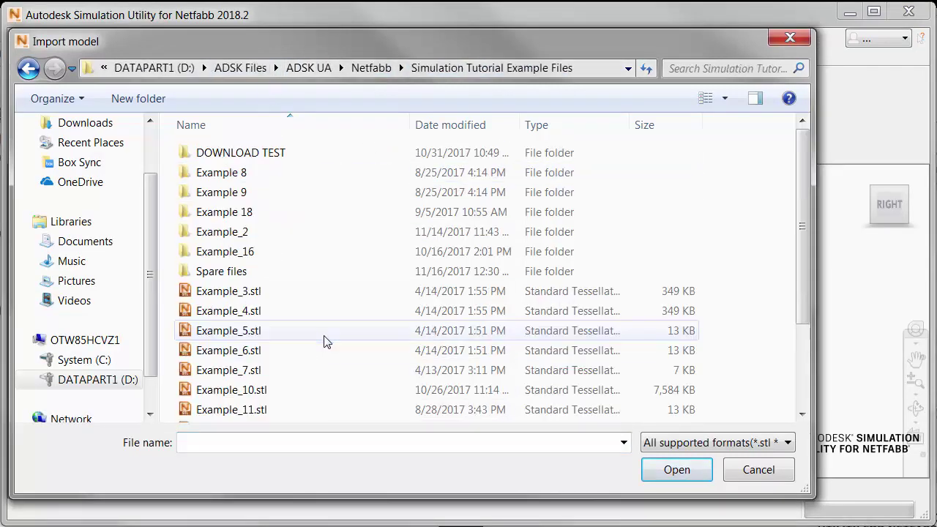
{"action": "left_click", "coordinate": [257, 293]}
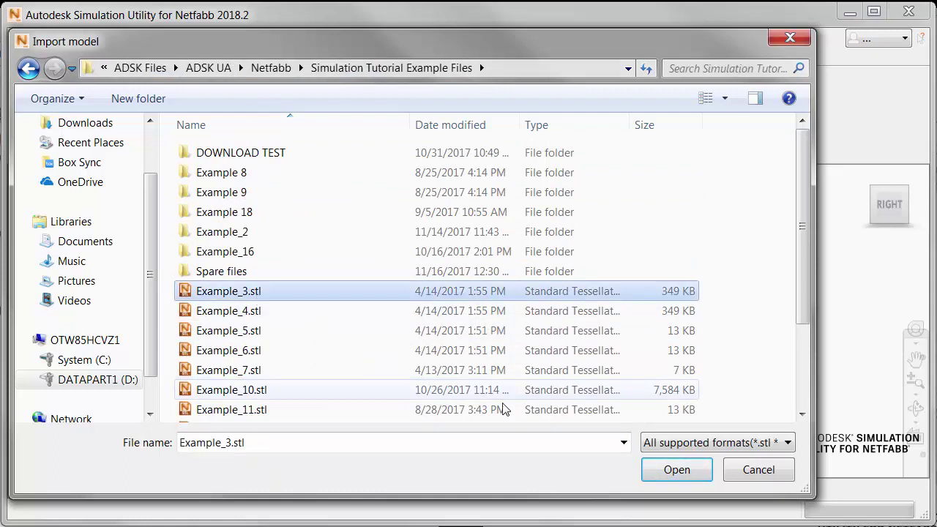
{"action": "left_click", "coordinate": [686, 472]}
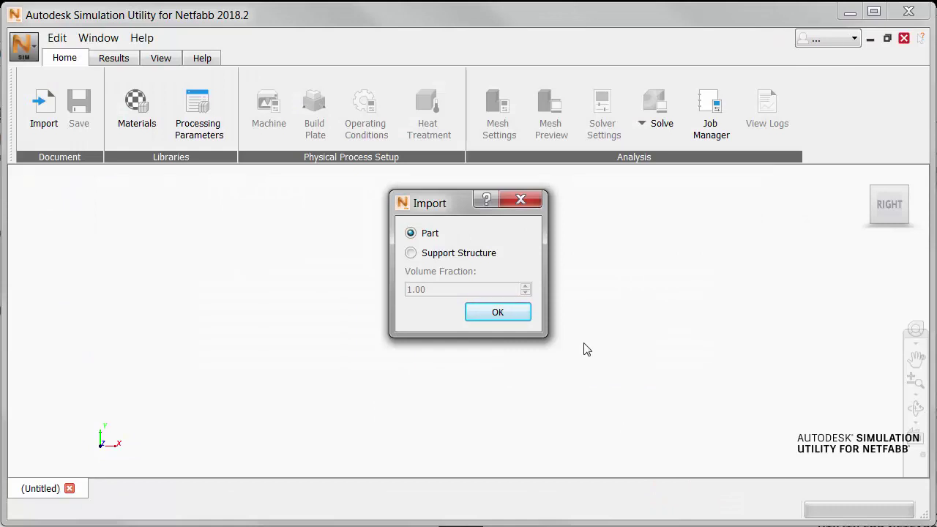
{"action": "left_click", "coordinate": [510, 318]}
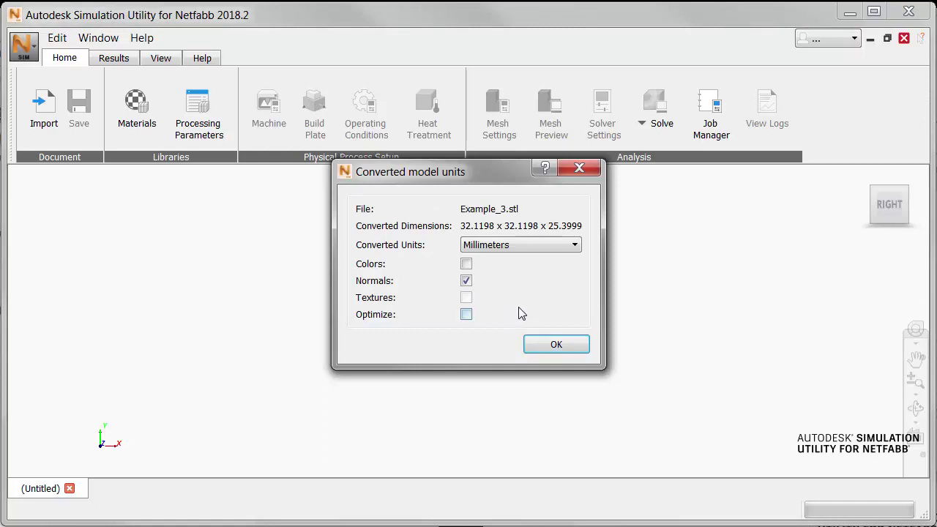
{"action": "left_click", "coordinate": [570, 346]}
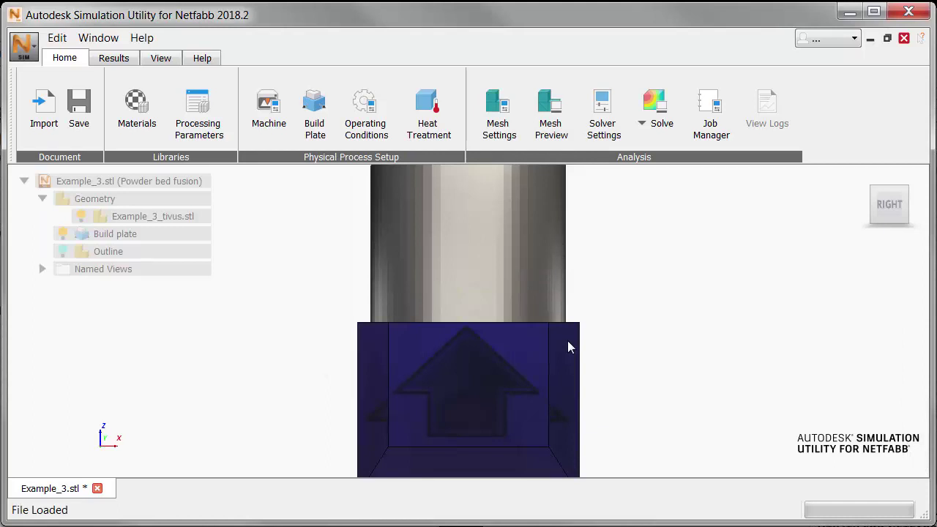
View the part from the ViewCube's top-right-back corner and select the project root.
{"action": "middle_click_drag", "start_coordinate": [603, 266], "coordinate": [573, 291]}
{"action": "scroll", "coordinate": [563, 290], "scroll_direction": "down", "scroll_amount": 5}
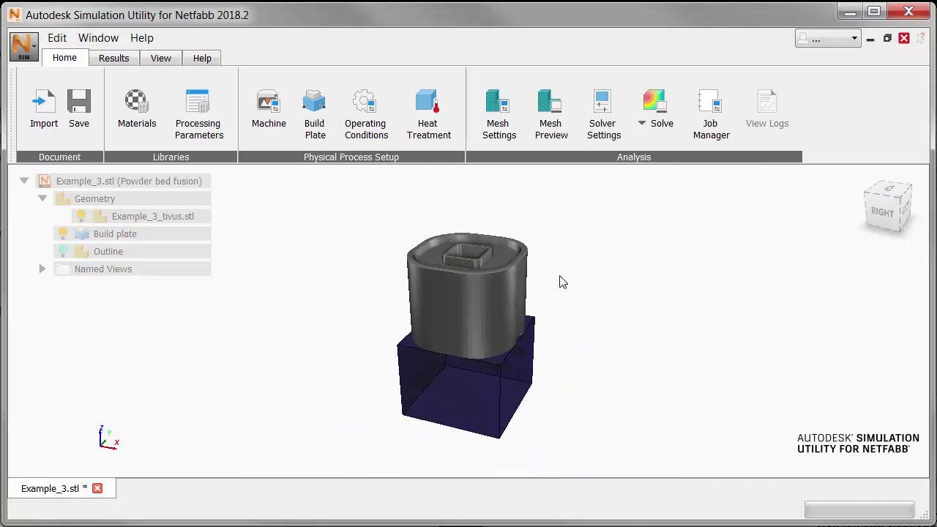
{"action": "left_click", "coordinate": [901, 202]}
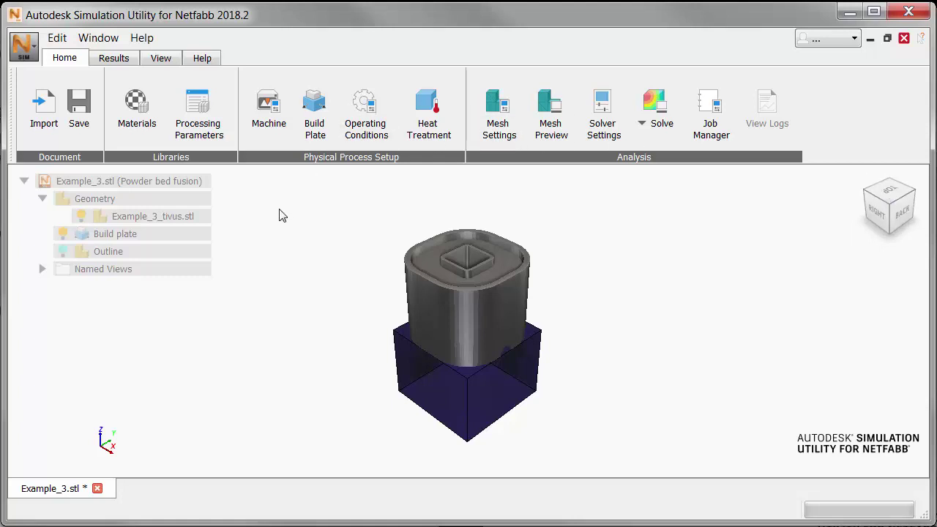
{"action": "left_click", "coordinate": [206, 181]}
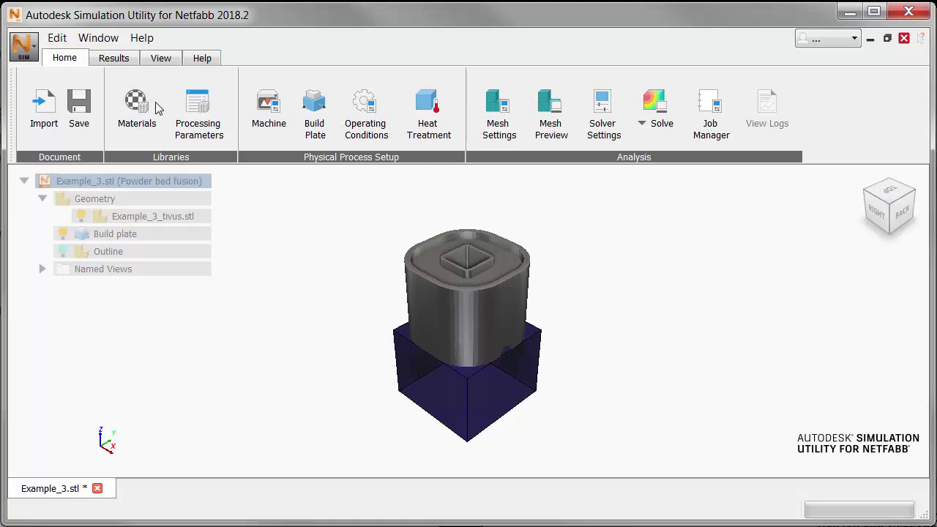
Keep Generic Open Machine and set processing parameters to Inc718_150W_40microns.prm.
{"action": "left_click", "coordinate": [273, 107]}
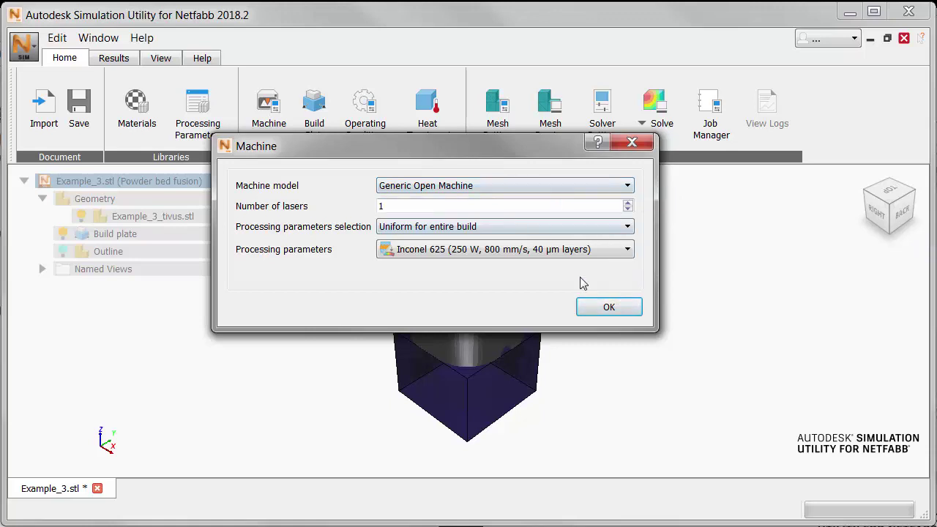
{"action": "left_click", "coordinate": [627, 186]}
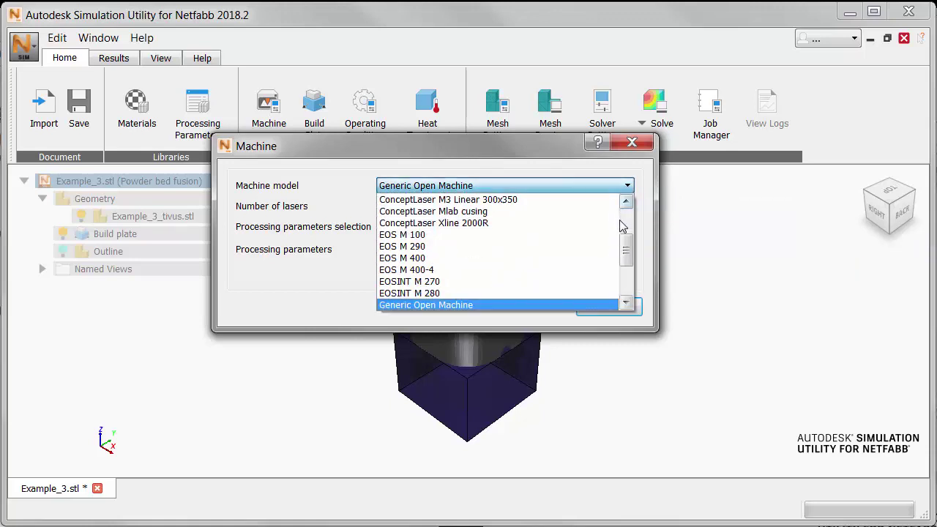
{"action": "left_click_drag", "start_coordinate": [627, 252], "coordinate": [630, 205]}
{"action": "left_click", "coordinate": [612, 173]}
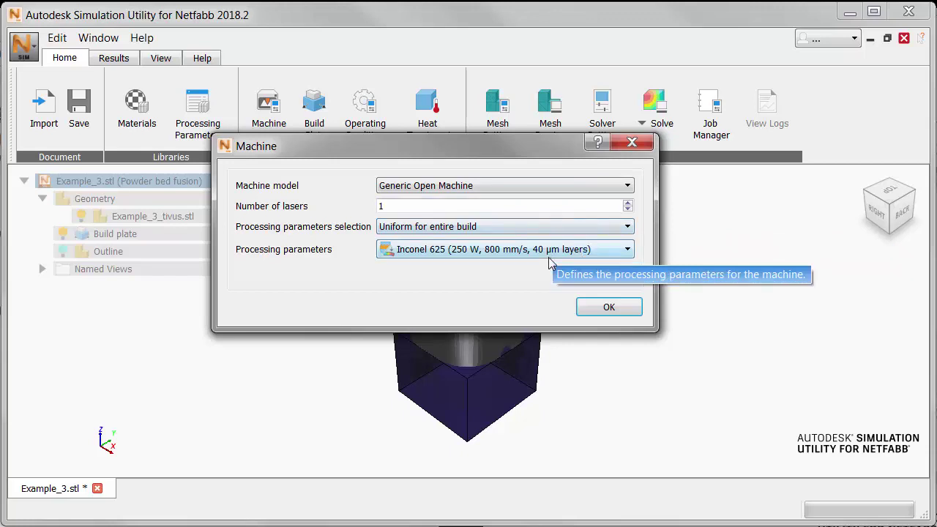
{"action": "left_click", "coordinate": [627, 251]}
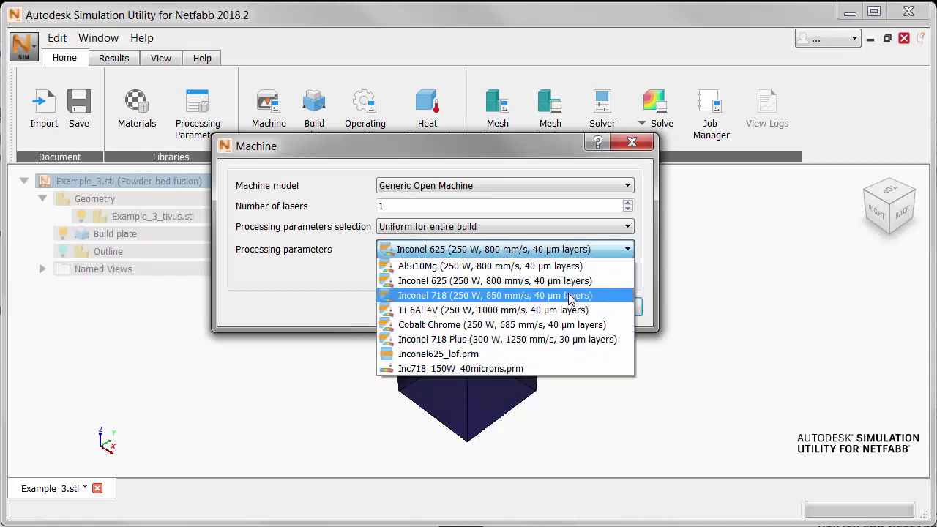
{"action": "left_click", "coordinate": [536, 374]}
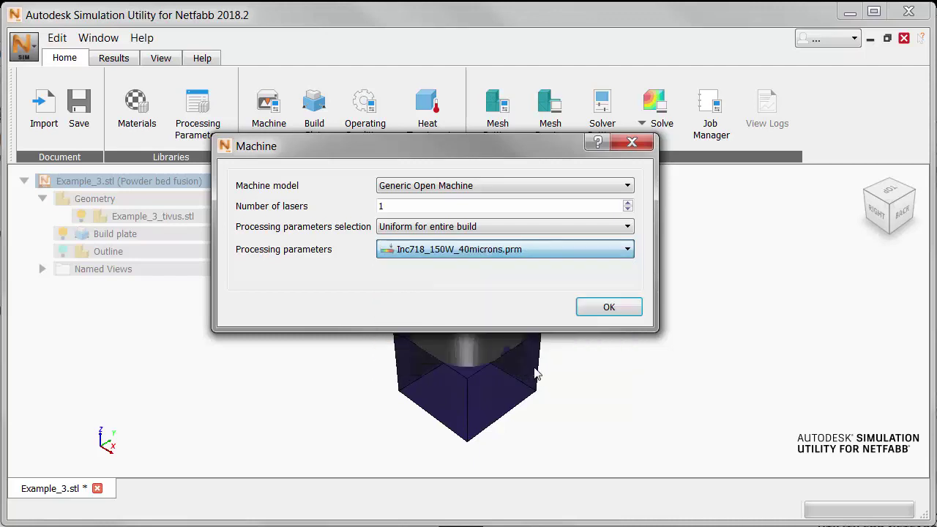
{"action": "left_click", "coordinate": [594, 309]}
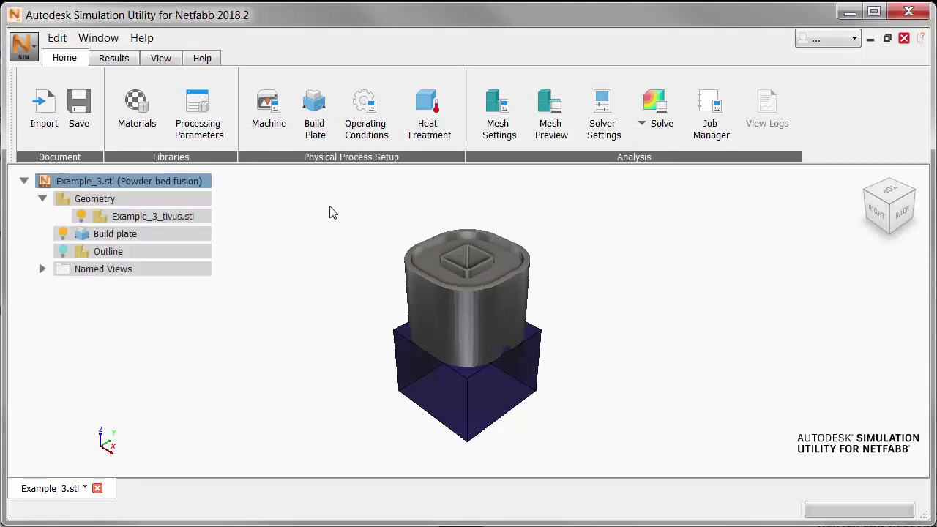
Stop matching the part deposition material and make the build plate SAE 304.
{"action": "left_click", "coordinate": [316, 105]}
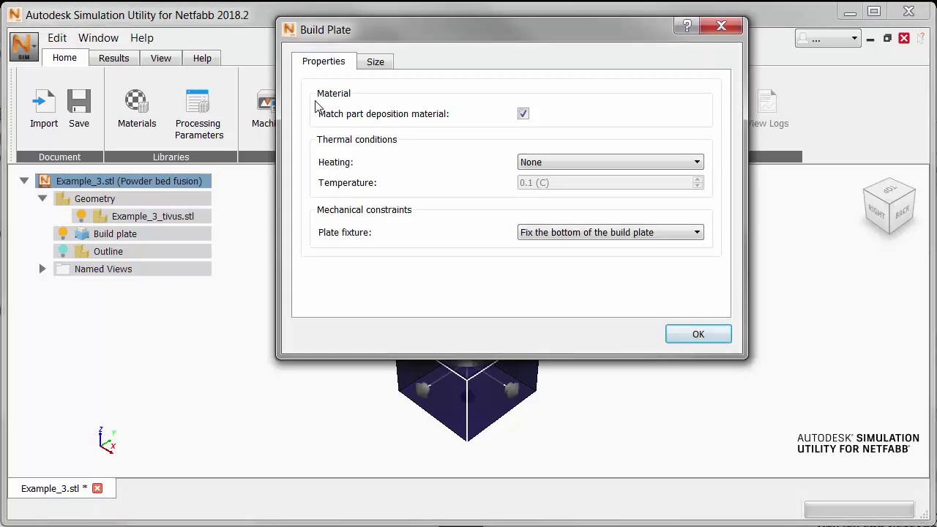
{"action": "left_click_drag", "start_coordinate": [469, 25], "coordinate": [450, 68]}
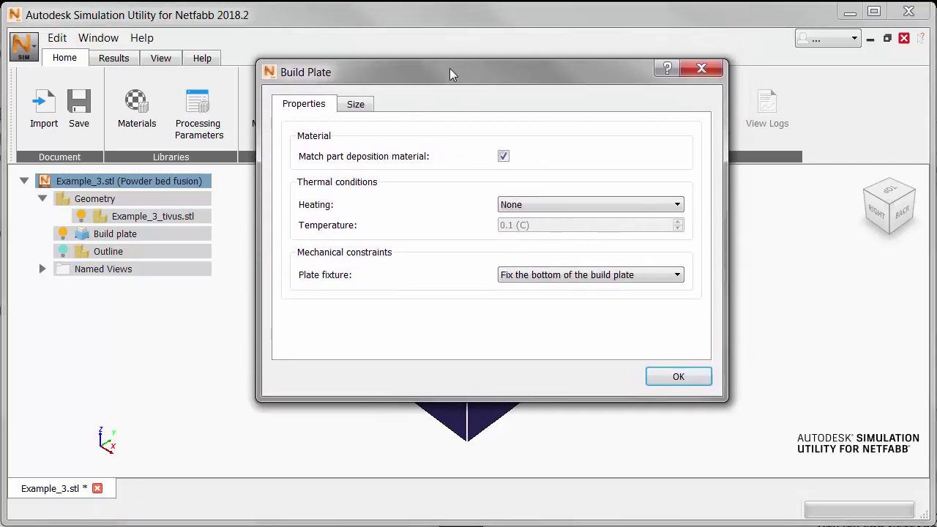
{"action": "left_click", "coordinate": [504, 157]}
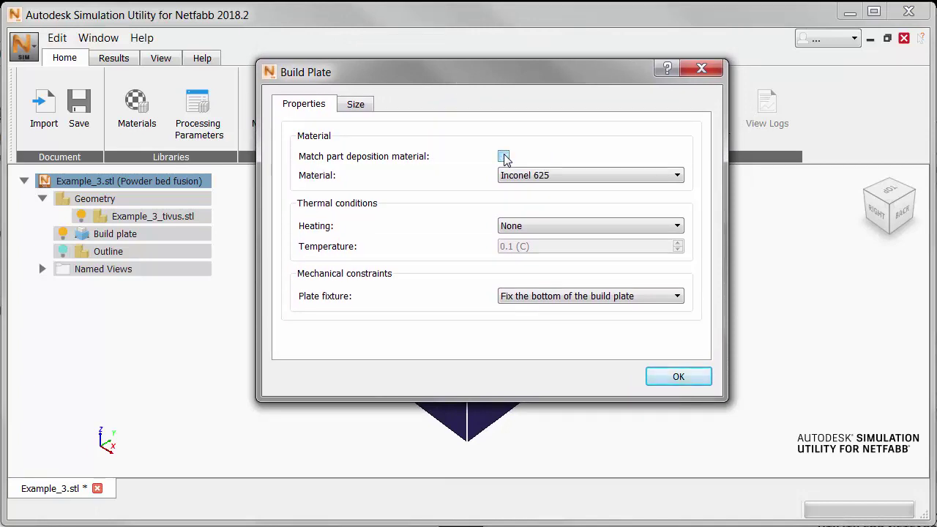
{"action": "left_click", "coordinate": [677, 177]}
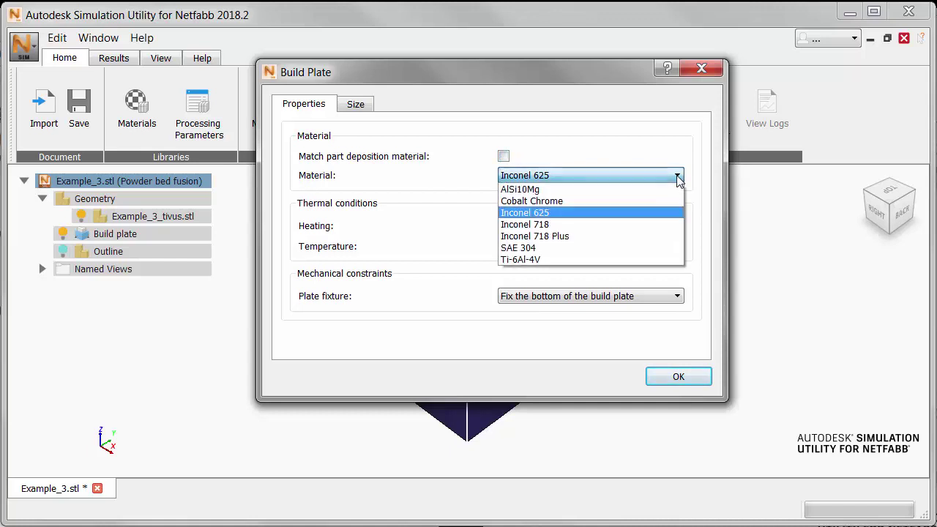
{"action": "left_click", "coordinate": [625, 253]}
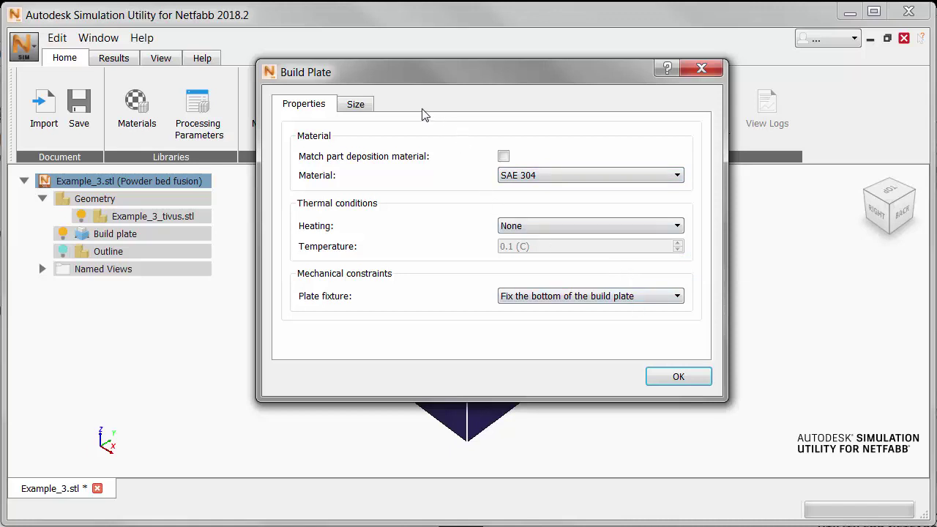
Set the build plate X Length and Y Length to 40 mm each.
{"action": "left_click", "coordinate": [364, 106]}
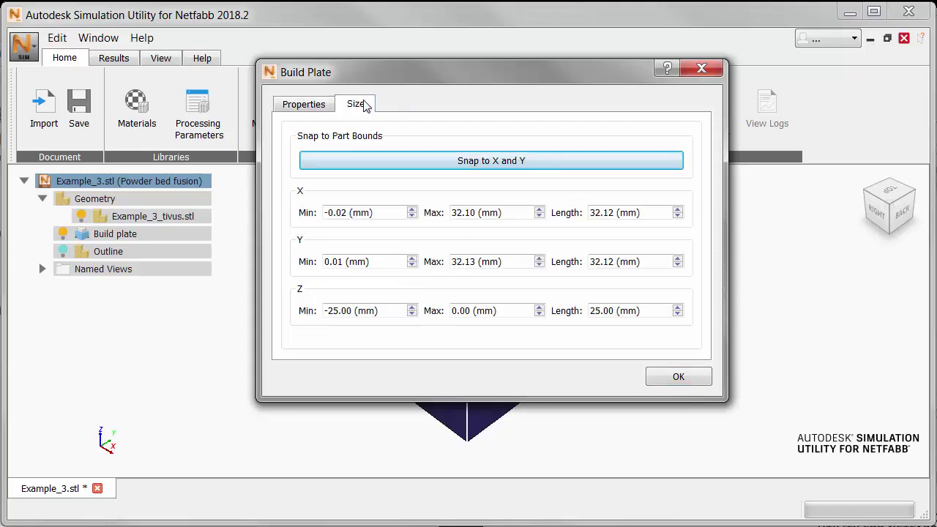
{"action": "left_click_drag", "start_coordinate": [482, 68], "coordinate": [676, 22]}
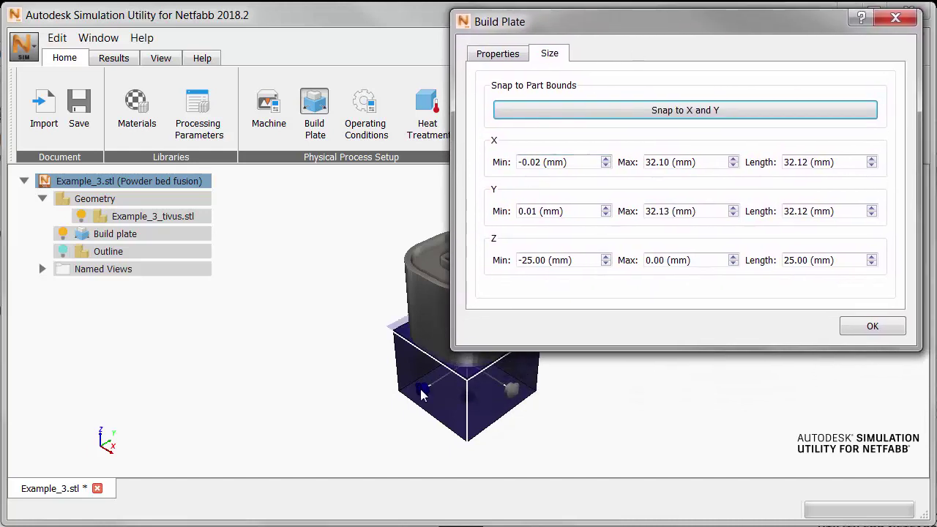
{"action": "mouse_move", "coordinate": [423, 395]}
{"action": "left_mouse_down"}
{"action": "mouse_move", "coordinate": [398, 412]}
{"action": "mouse_move", "coordinate": [418, 399]}
{"action": "left_mouse_up"}
{"action": "left_click_drag", "start_coordinate": [516, 398], "coordinate": [541, 407]}
{"action": "left_click_drag", "start_coordinate": [746, 33], "coordinate": [655, 44]}
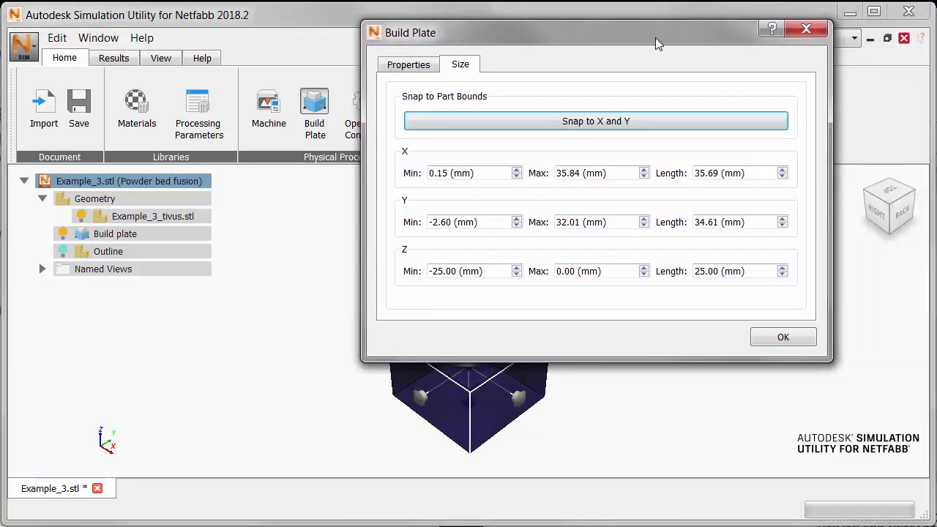
{"action": "left_click_drag", "start_coordinate": [696, 172], "coordinate": [718, 172]}
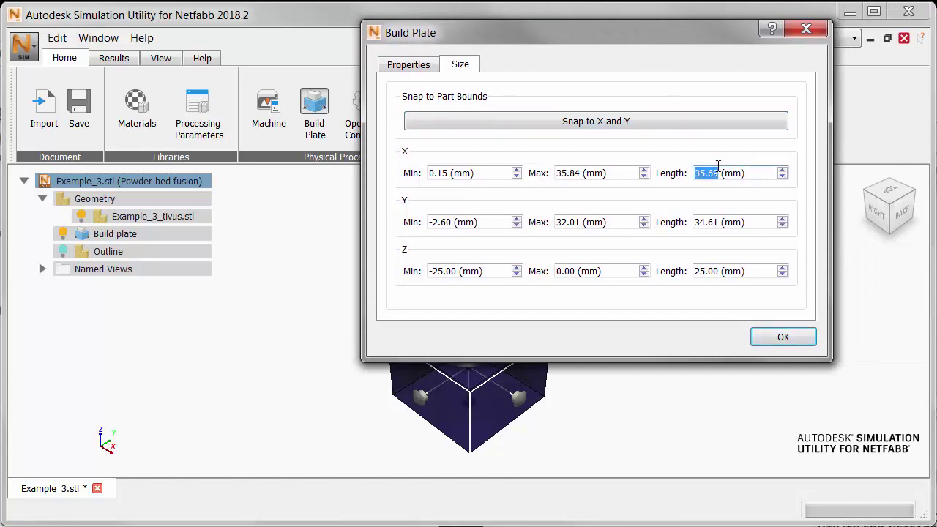
{"action": "type", "text": "40"}
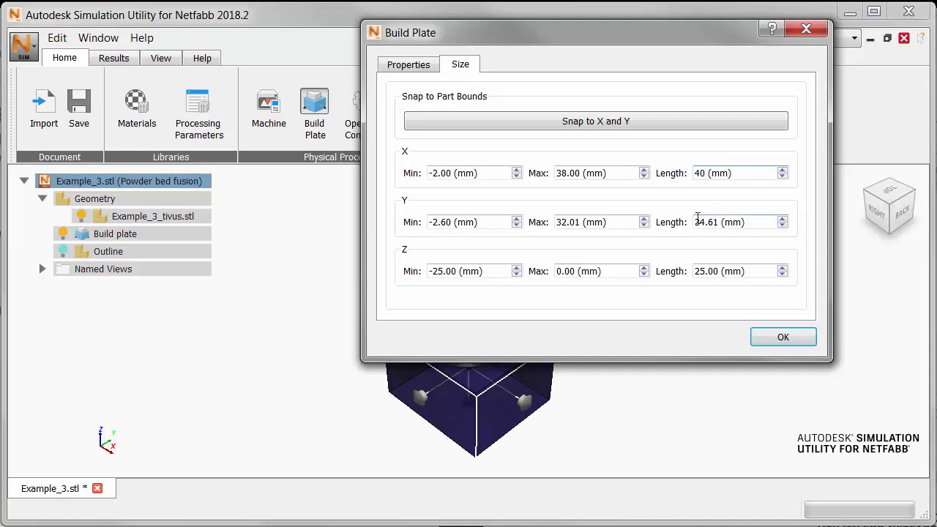
{"action": "left_click_drag", "start_coordinate": [696, 222], "coordinate": [718, 219]}
{"action": "type", "text": "40"}
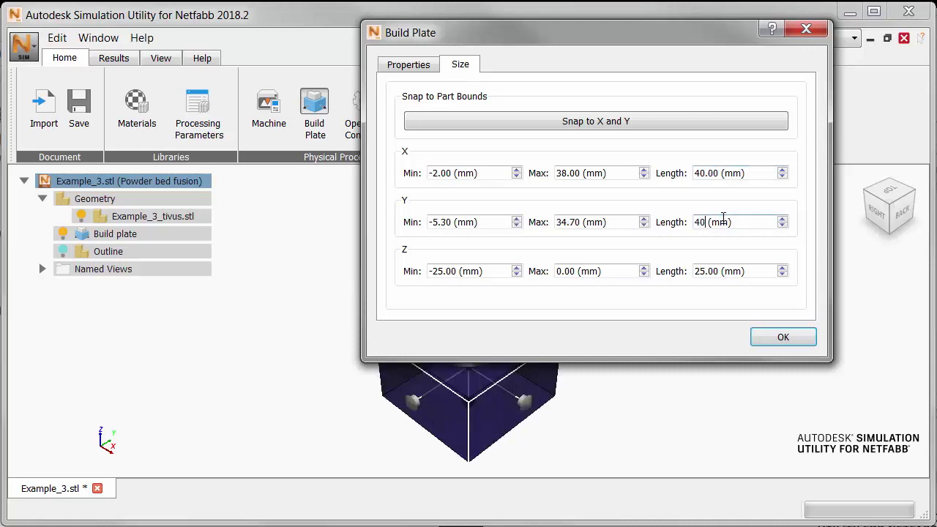
{"action": "left_click", "coordinate": [780, 339]}
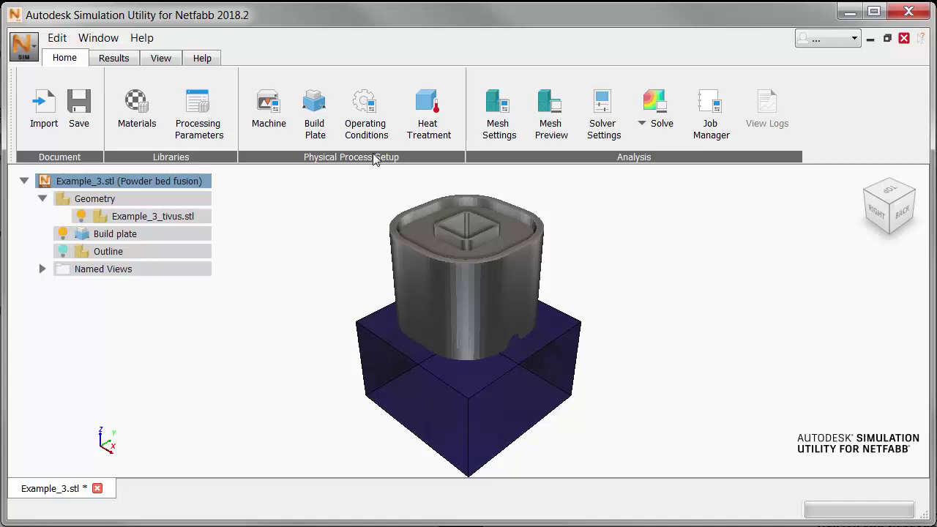
Accept Uniform heat loss with 25 (C) ambient temperature in Operating Conditions.
{"action": "left_click", "coordinate": [370, 106]}
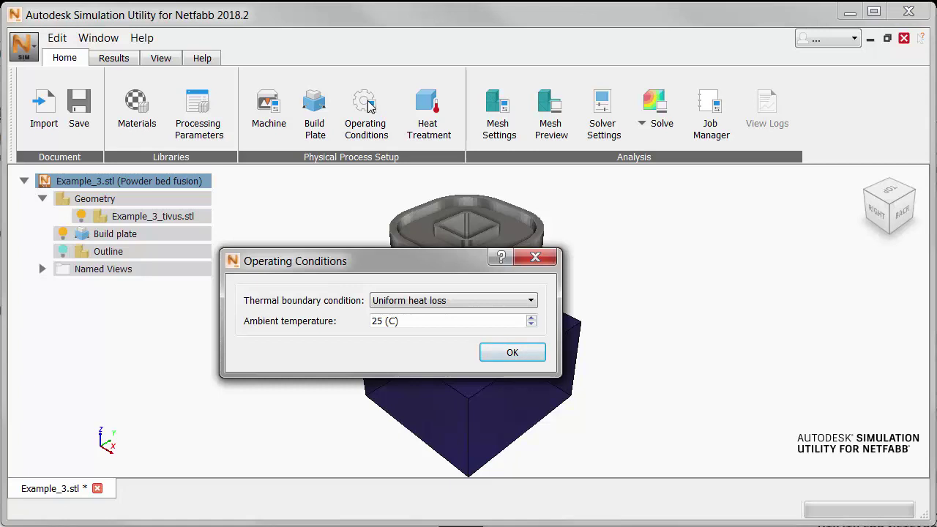
{"action": "left_click", "coordinate": [533, 353]}
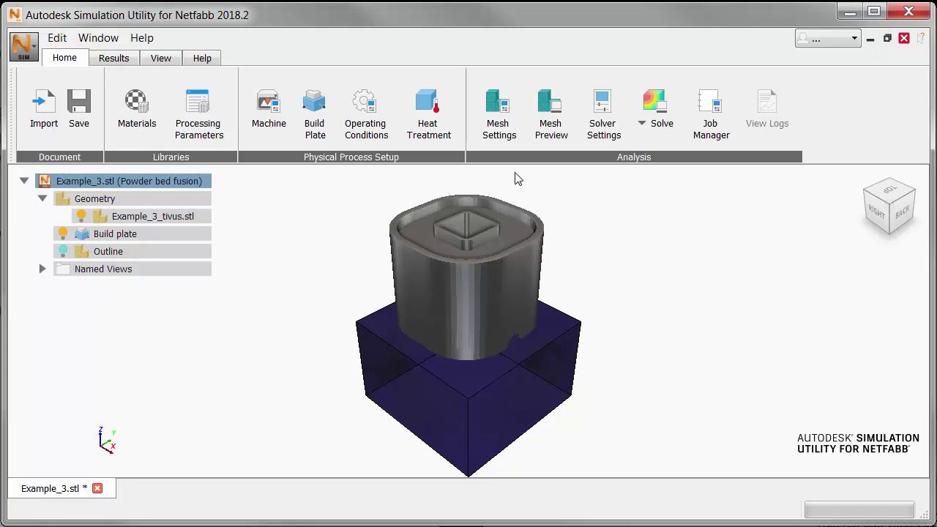
Run Mesh Preview, saving the project as Example_3a in SUN 2018.2 Saved Projects.
{"action": "left_click", "coordinate": [547, 106]}
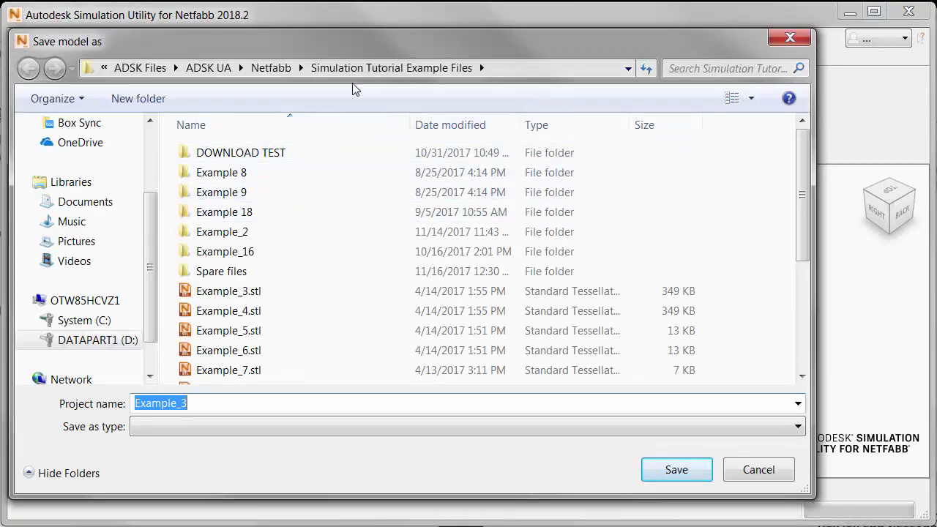
{"action": "left_click", "coordinate": [284, 69]}
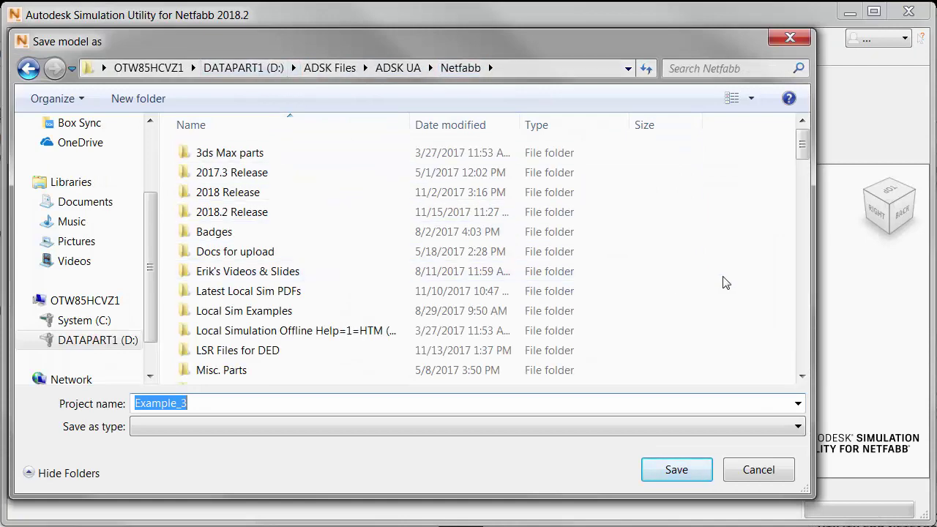
{"action": "left_click_drag", "start_coordinate": [803, 145], "coordinate": [803, 186]}
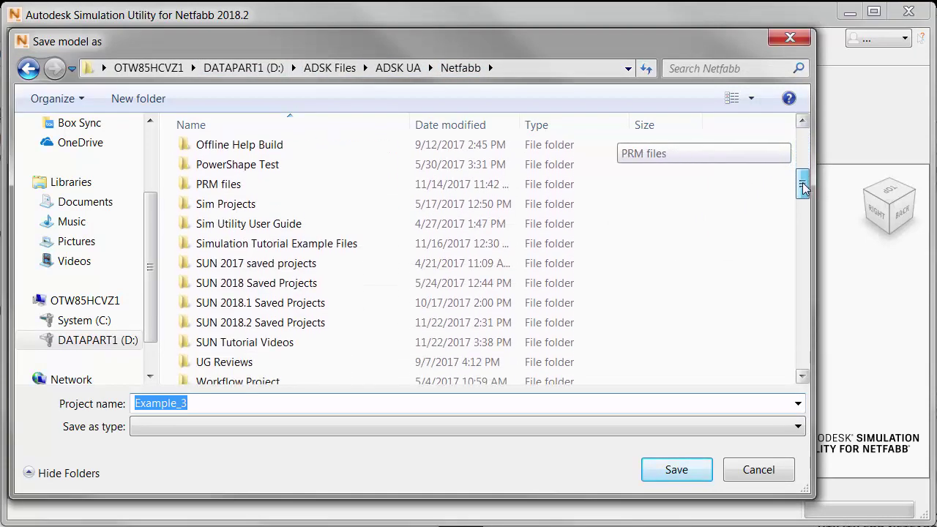
{"action": "left_click", "coordinate": [279, 328]}
{"action": "double_click", "coordinate": [278, 329]}
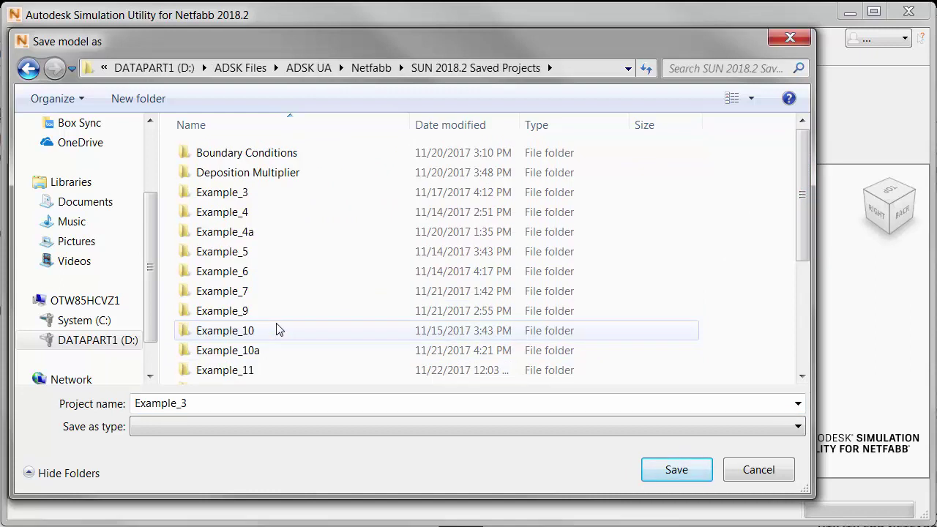
{"action": "double_click", "coordinate": [194, 403]}
{"action": "left_click", "coordinate": [194, 403]}
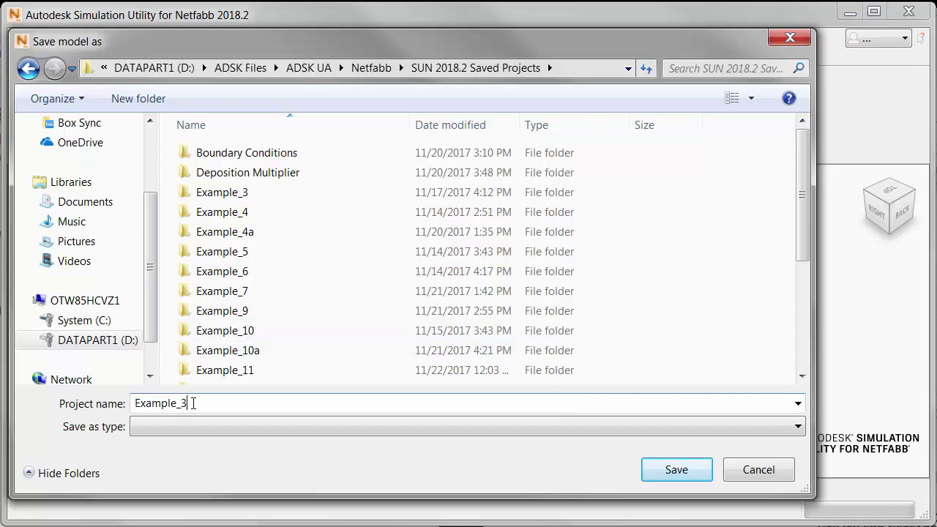
{"action": "left_click", "coordinate": [674, 473]}
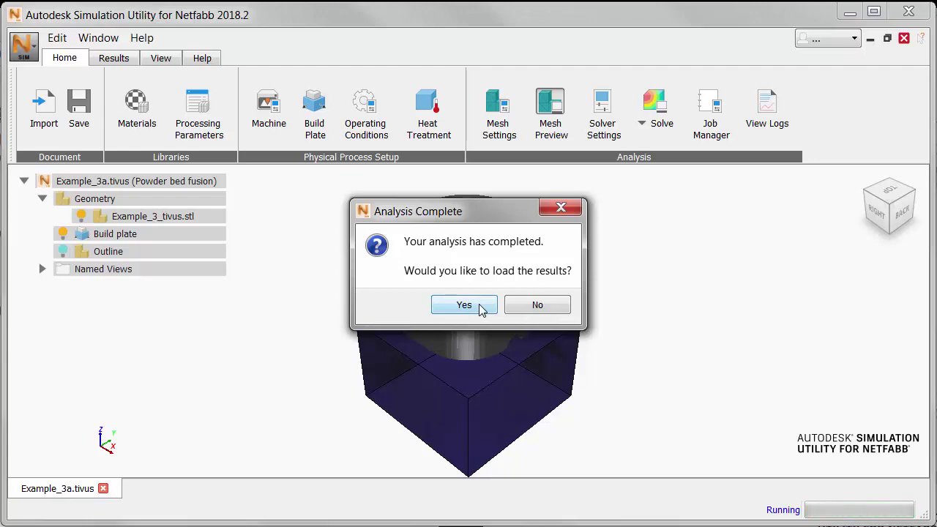
Load the mesh preview results (40369 nodes, 19892 elements) and inspect the mesh.
{"action": "left_click", "coordinate": [480, 308]}
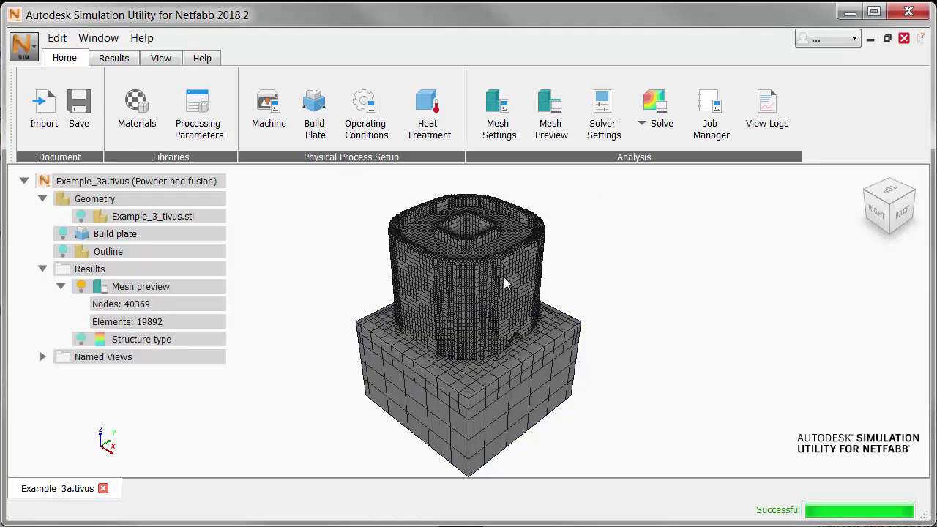
{"action": "mouse_move", "coordinate": [505, 284]}
{"action": "middle_mouse_down"}
{"action": "mouse_move", "coordinate": [497, 316]}
{"action": "mouse_move", "coordinate": [485, 268]}
{"action": "mouse_move", "coordinate": [496, 260]}
{"action": "mouse_move", "coordinate": [596, 262]}
{"action": "mouse_move", "coordinate": [479, 259]}
{"action": "mouse_move", "coordinate": [481, 291]}
{"action": "mouse_move", "coordinate": [509, 286]}
{"action": "mouse_move", "coordinate": [503, 317]}
{"action": "mouse_move", "coordinate": [500, 260]}
{"action": "mouse_move", "coordinate": [475, 265]}
{"action": "mouse_move", "coordinate": [474, 255]}
{"action": "mouse_move", "coordinate": [511, 256]}
{"action": "mouse_move", "coordinate": [490, 257]}
{"action": "middle_mouse_up"}
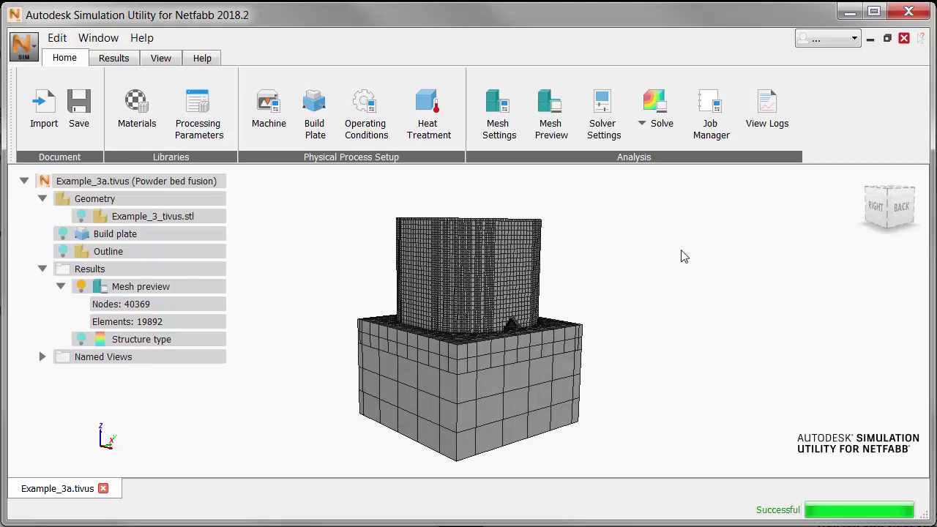
{"action": "scroll", "coordinate": [684, 256], "scroll_direction": "down", "scroll_amount": 2}
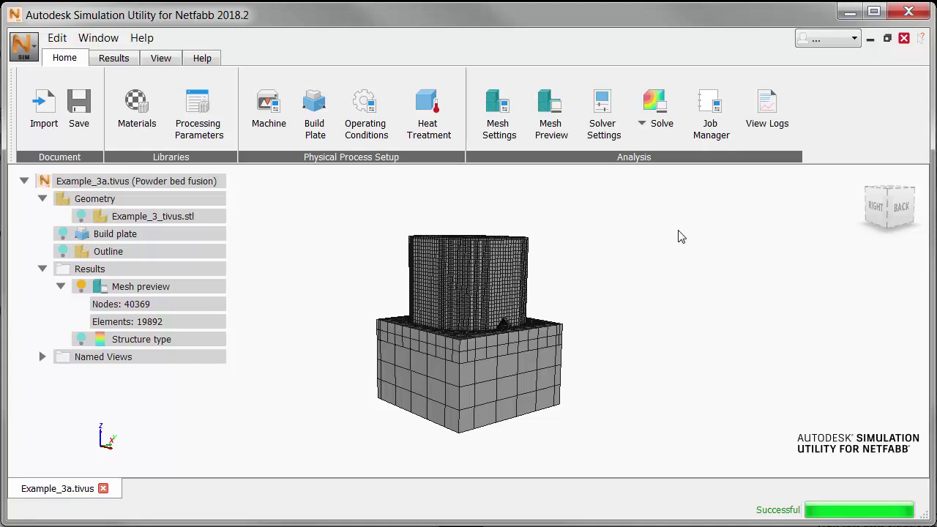
{"action": "left_click", "coordinate": [601, 103]}
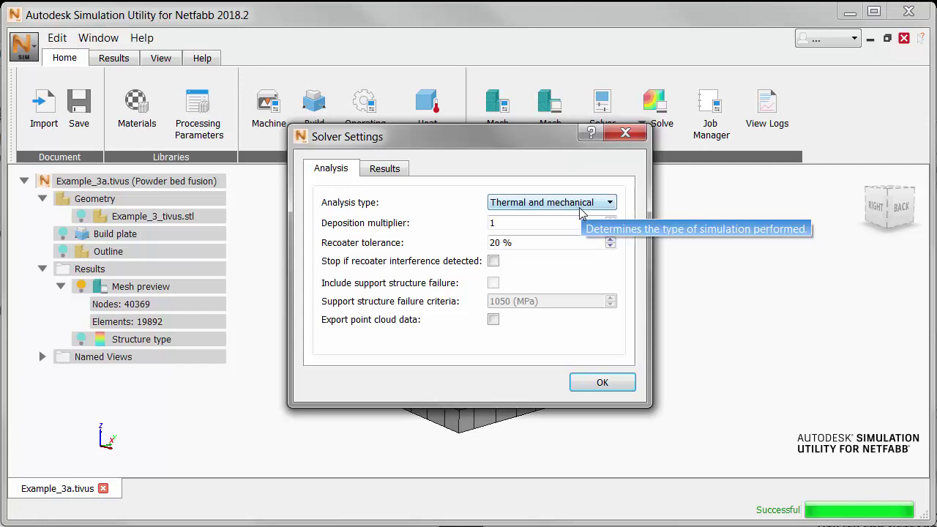
Accept thermal and mechanical solver settings and solve locally, invalidating existing results.
{"action": "left_click", "coordinate": [601, 384]}
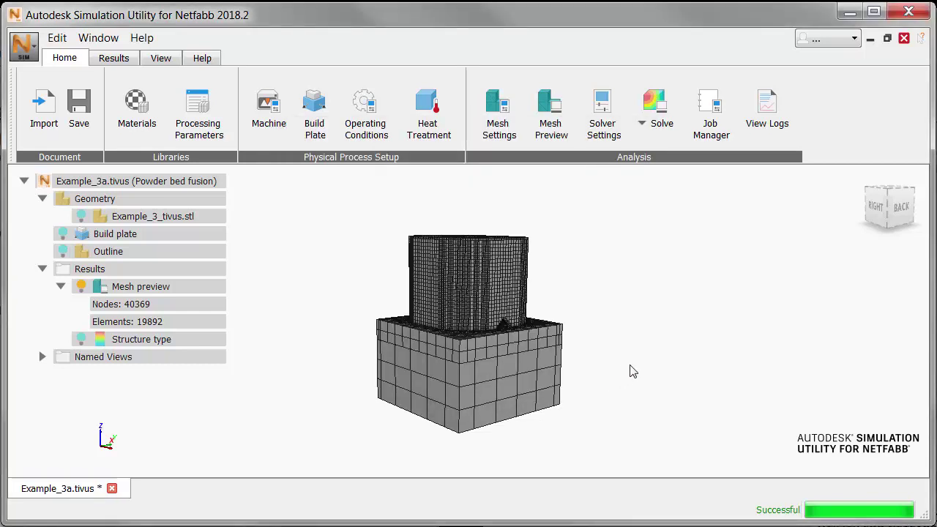
{"action": "left_click", "coordinate": [642, 125]}
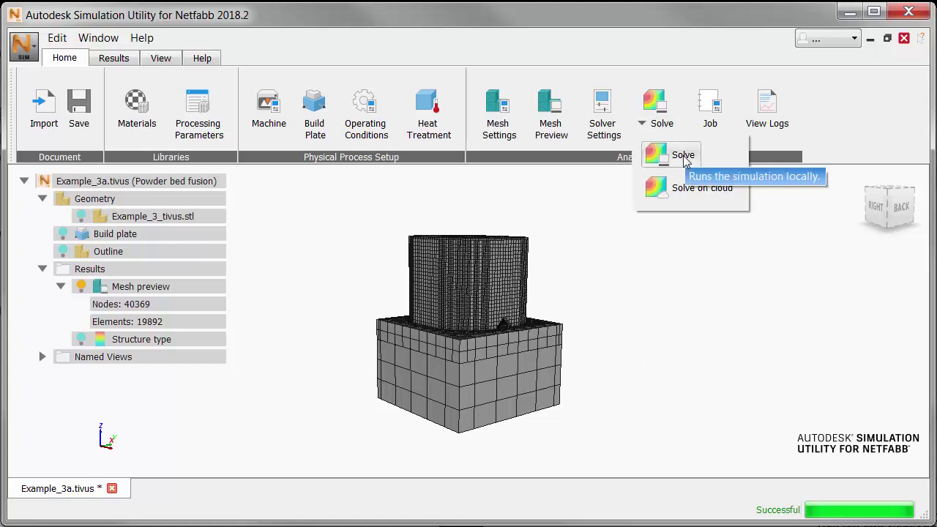
{"action": "left_click", "coordinate": [684, 157]}
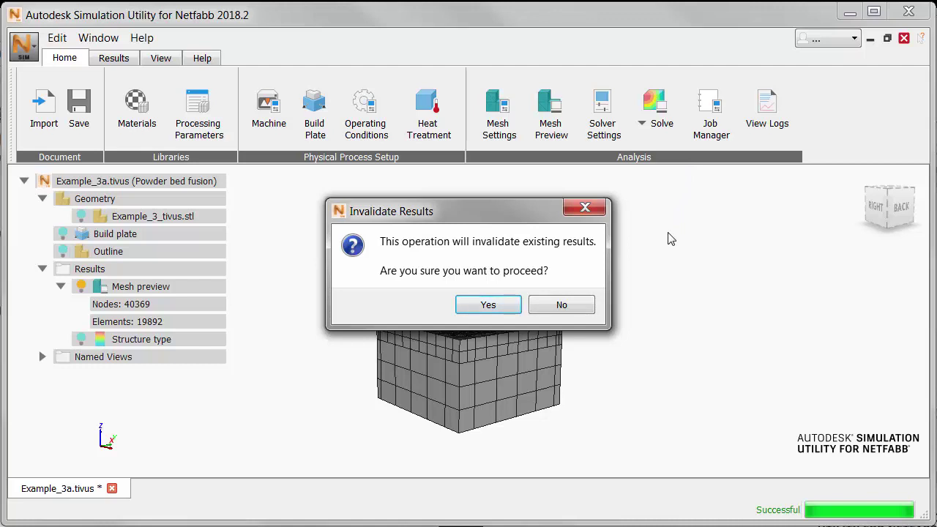
{"action": "left_click", "coordinate": [503, 307]}
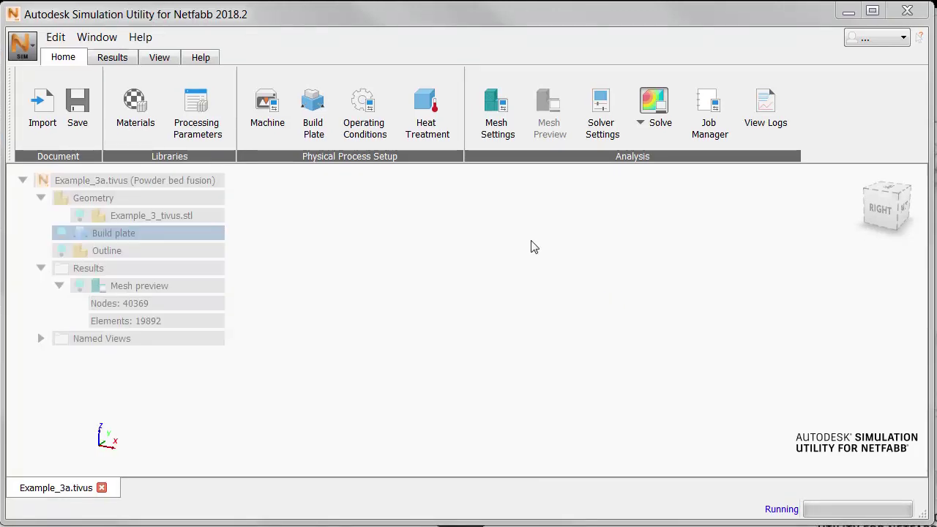
Monitor the Example_3a.tivus job in Job Manager, reviewing its Thermal and Mechanical logs.
{"action": "left_click", "coordinate": [709, 104]}
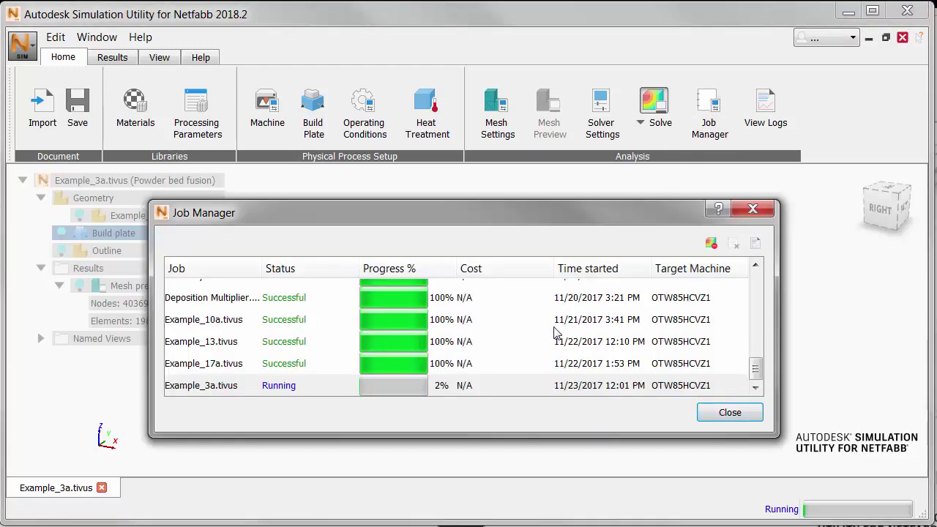
{"action": "left_click", "coordinate": [528, 393]}
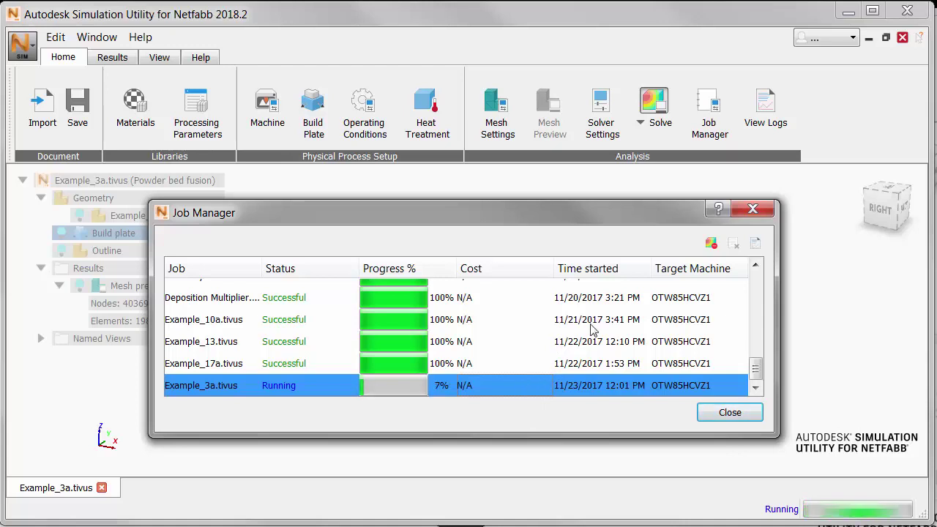
{"action": "left_click", "coordinate": [756, 246]}
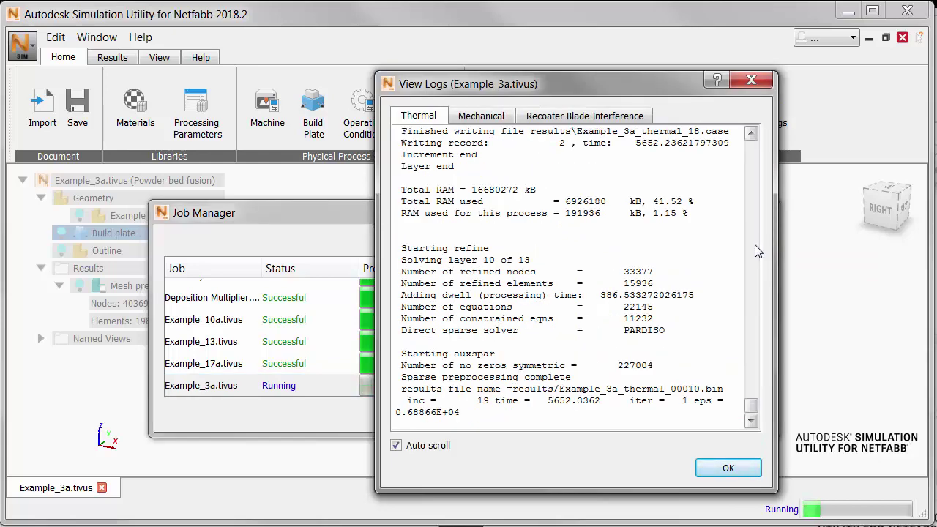
{"action": "left_click", "coordinate": [485, 118]}
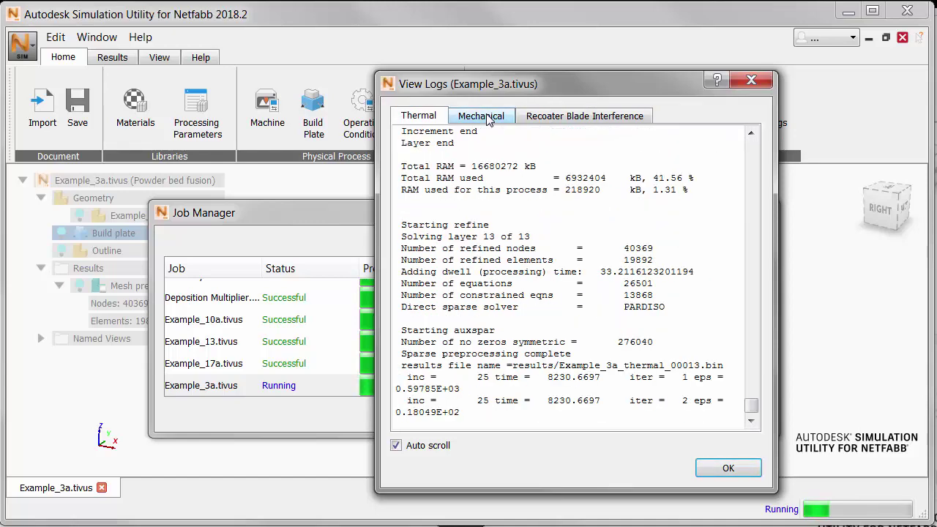
{"action": "left_click", "coordinate": [488, 117]}
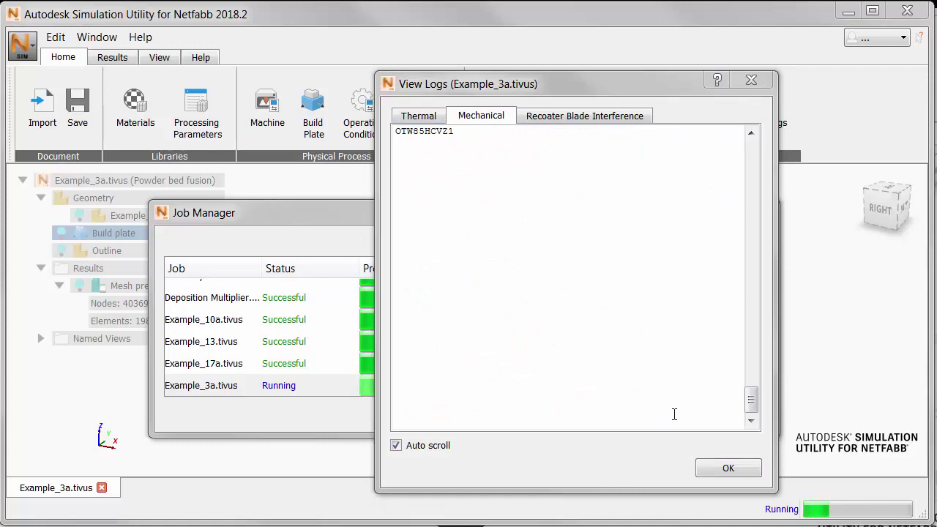
{"action": "left_click", "coordinate": [724, 469]}
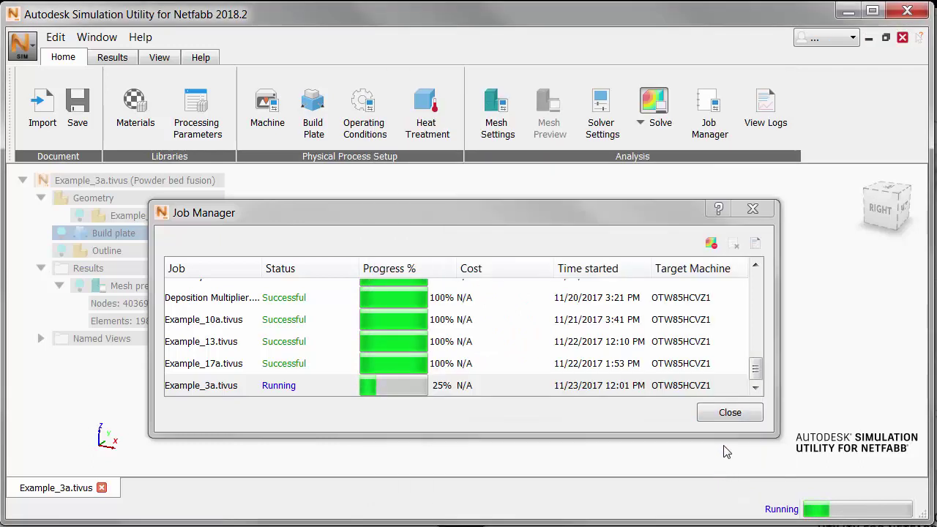
{"action": "left_click", "coordinate": [728, 414]}
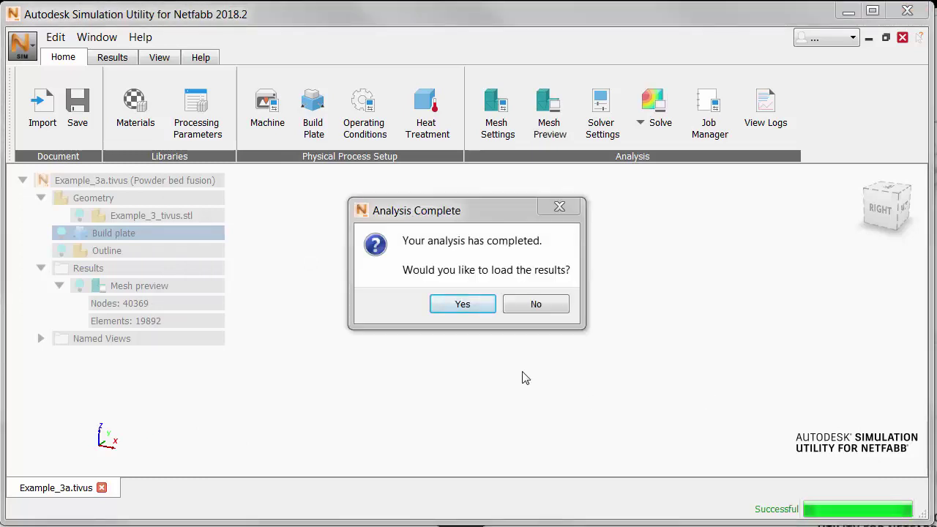
Load the analysis results and warp the displacement magnitude plot at a 5.00 displacement scale.
{"action": "left_click", "coordinate": [462, 305]}
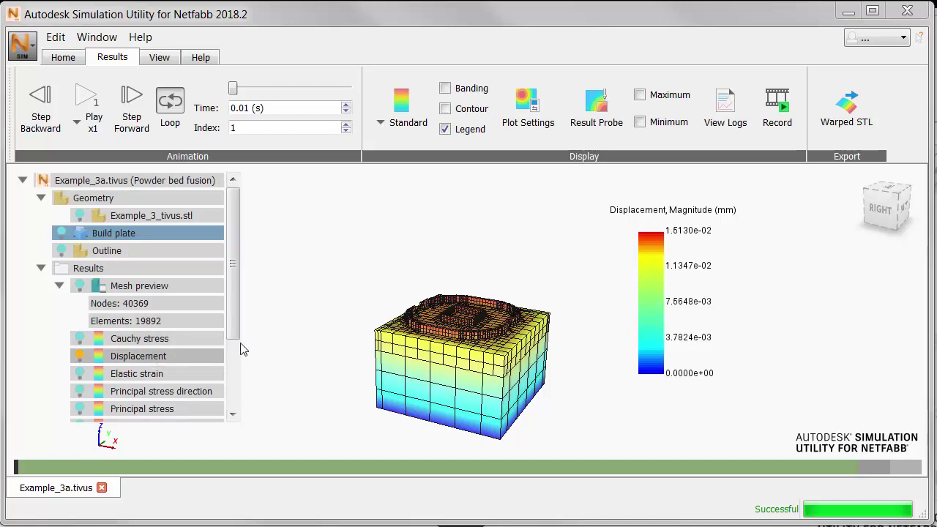
{"action": "left_click", "coordinate": [527, 104]}
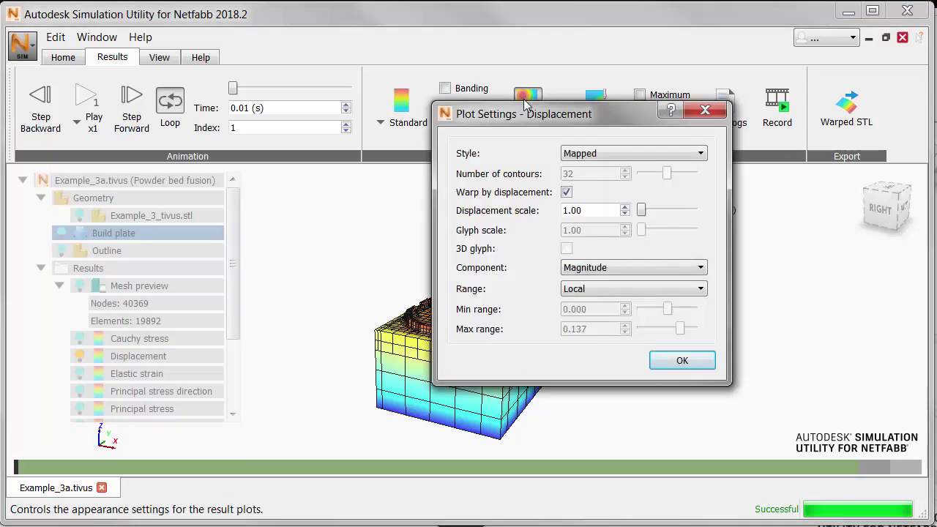
{"action": "left_click", "coordinate": [568, 211]}
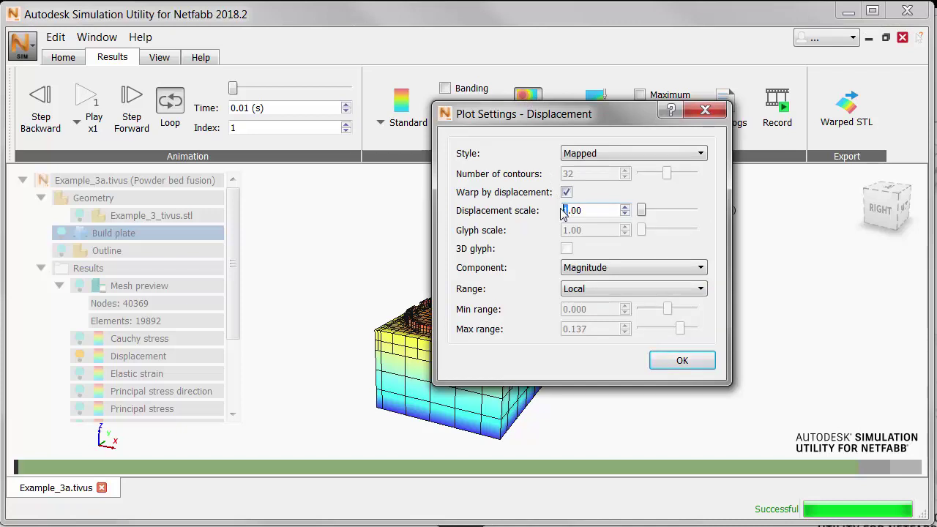
{"action": "type", "text": "5"}
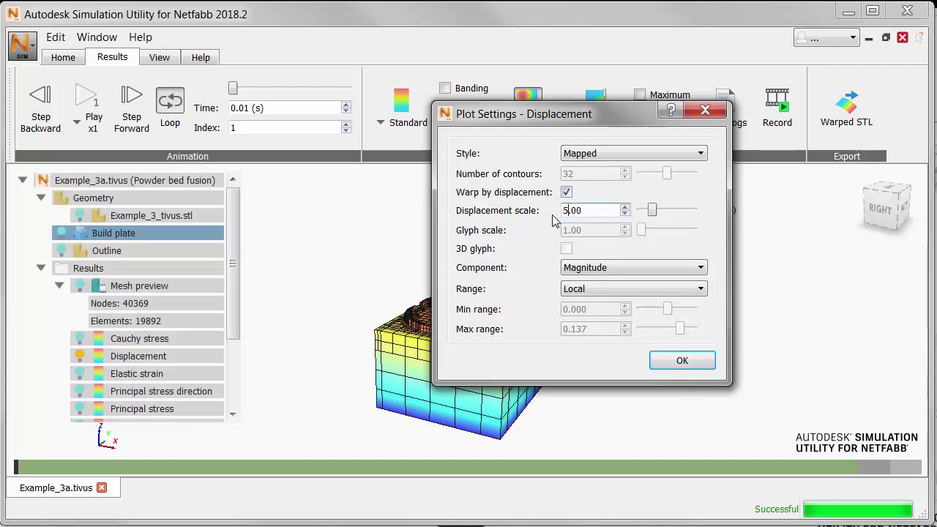
{"action": "left_click", "coordinate": [682, 361]}
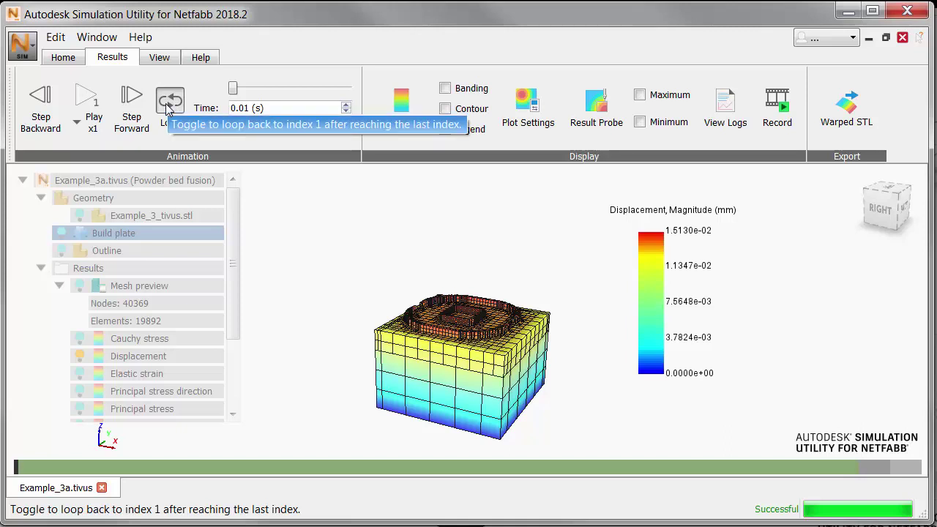
Play the displacement results animation at x1 speed through the time indices.
{"action": "left_click", "coordinate": [85, 102]}
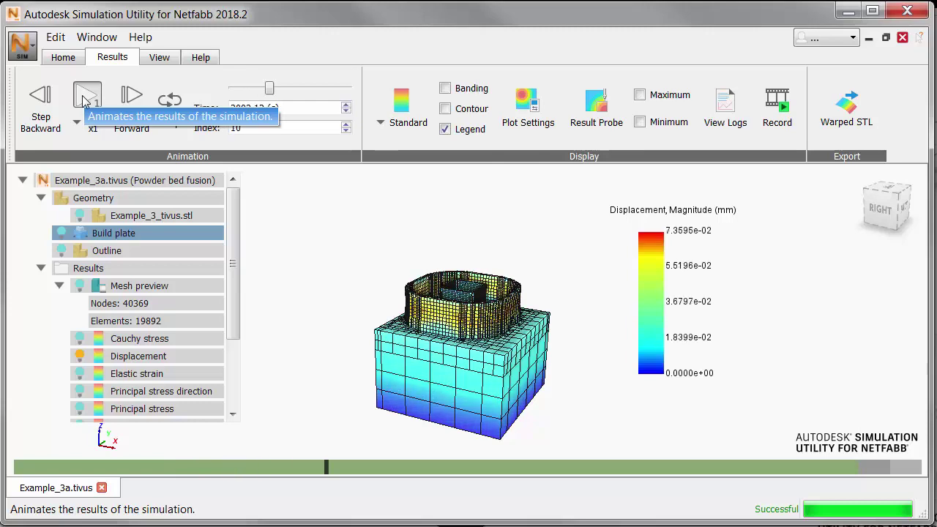